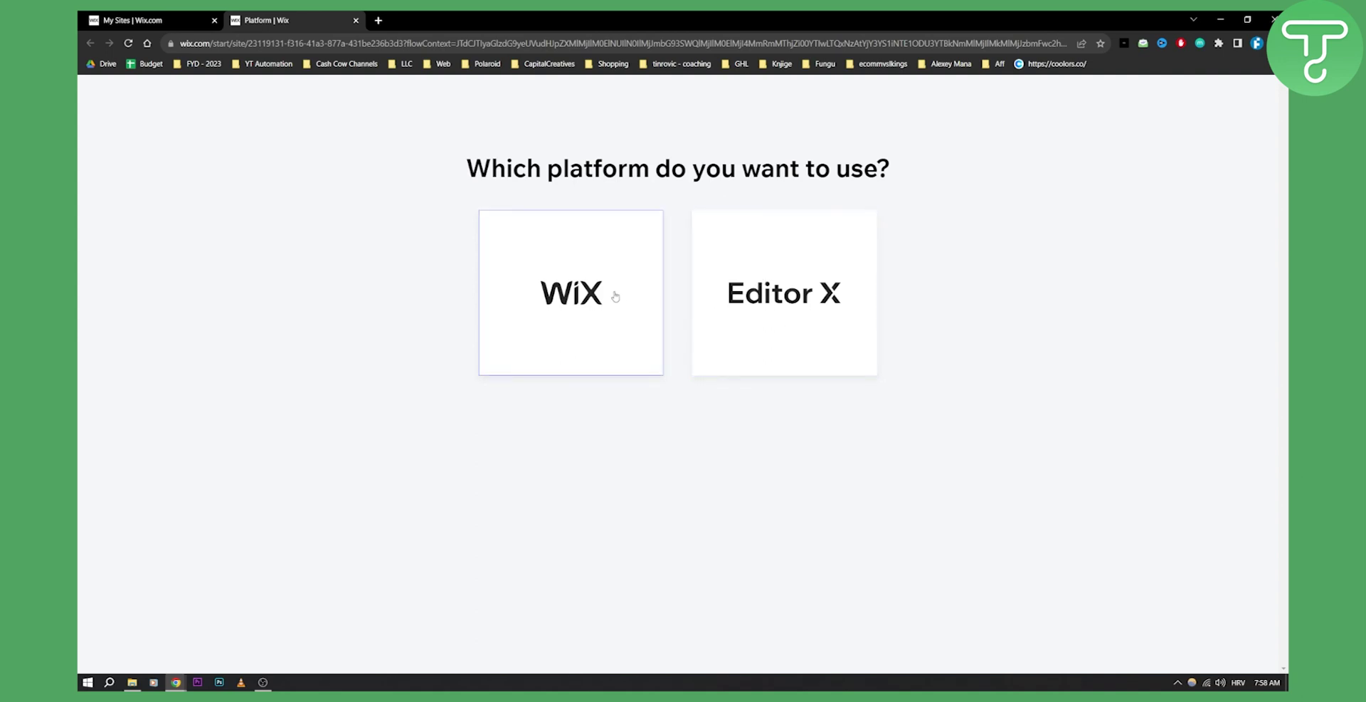
# Choose the classic Wix platform and set the website type to Consultant Landing Page.
pyautogui.click(591, 309)
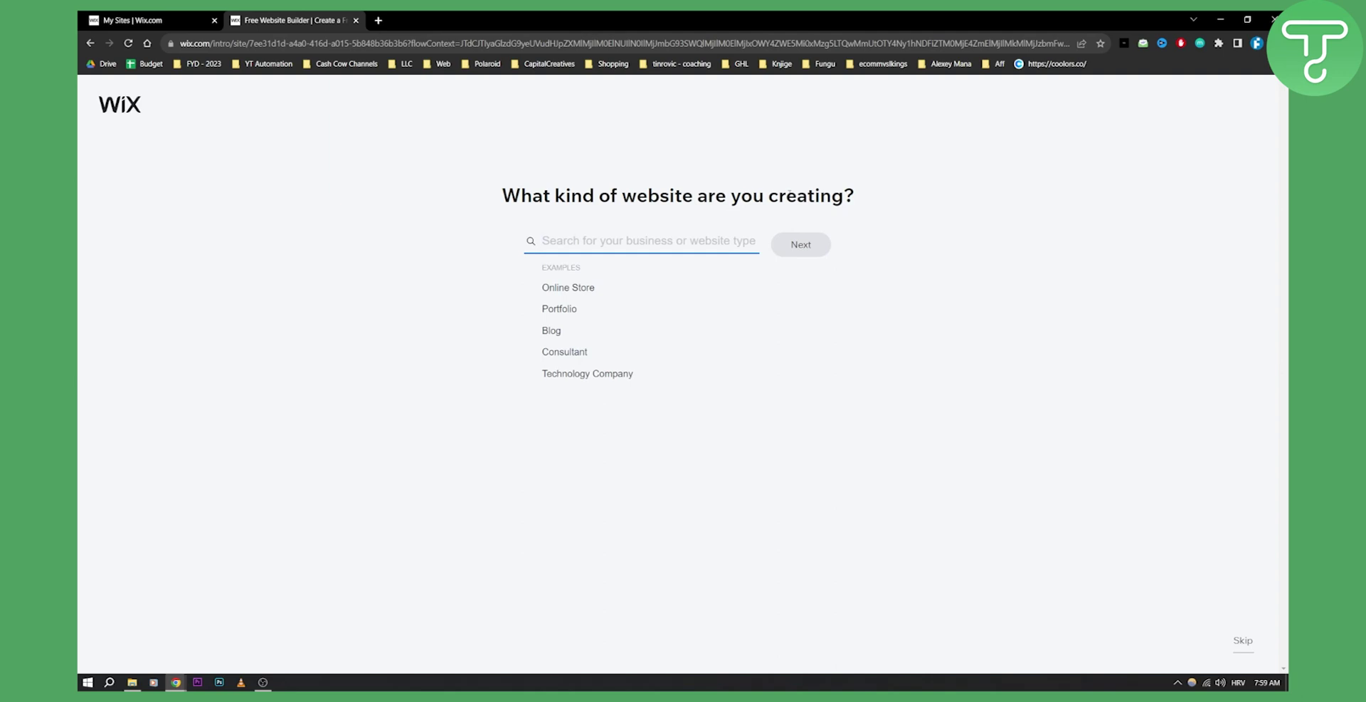
pyautogui.click(573, 353)
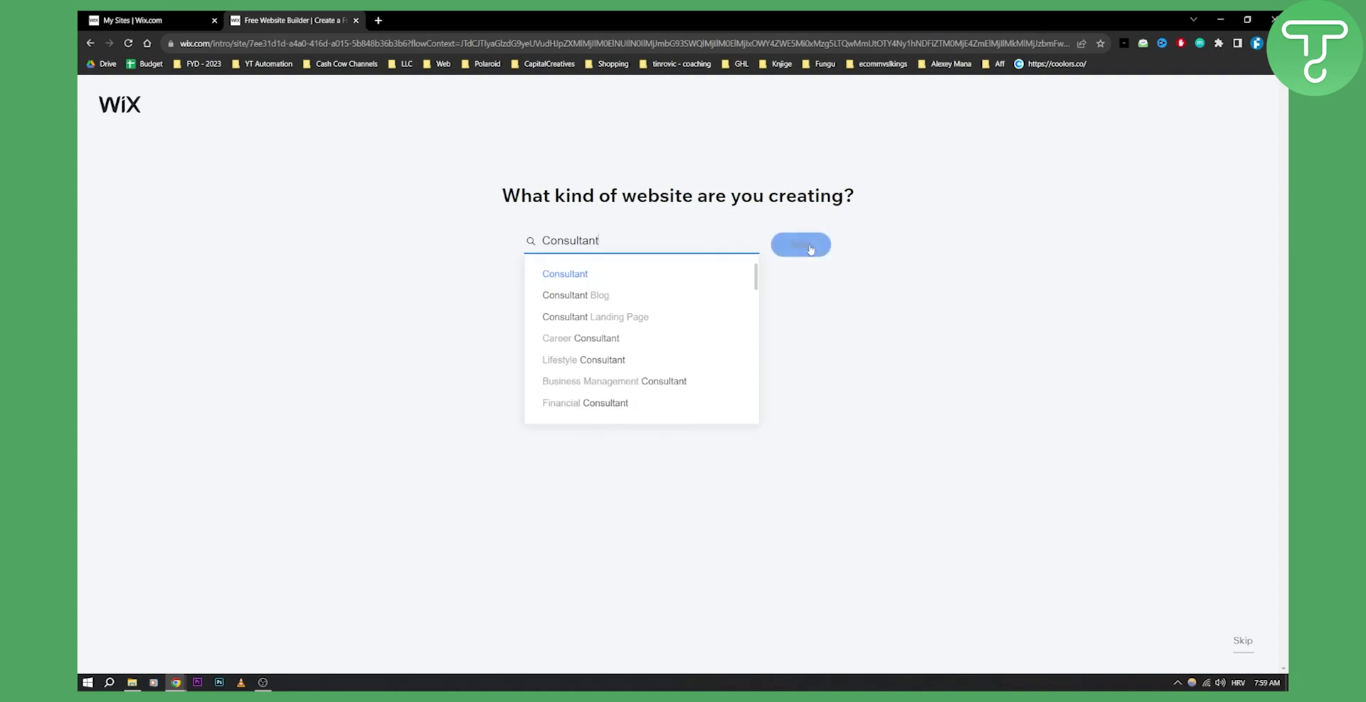
pyautogui.press('Down')
pyautogui.press('Down')
pyautogui.press('Return')
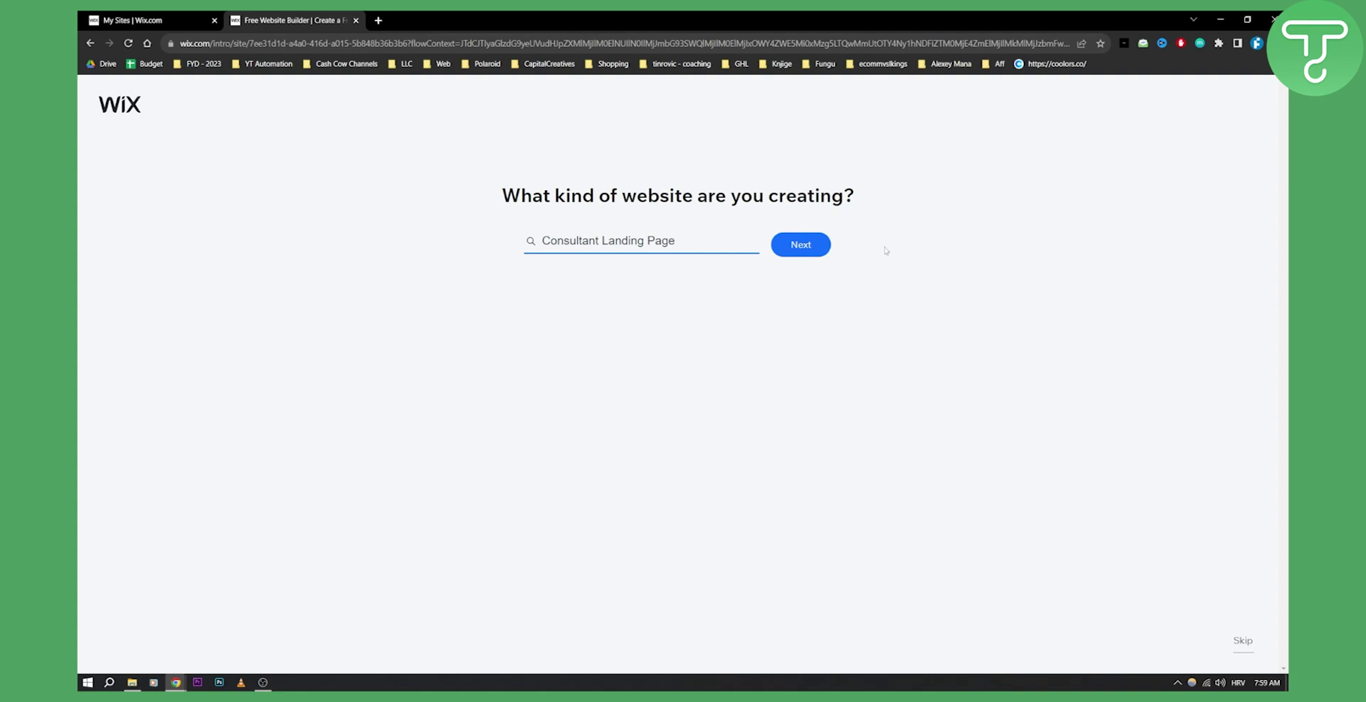
# Submit Consultant Landing Page, then skip business details, working hours, services, staff and extra tools.
pyautogui.click(799, 245)
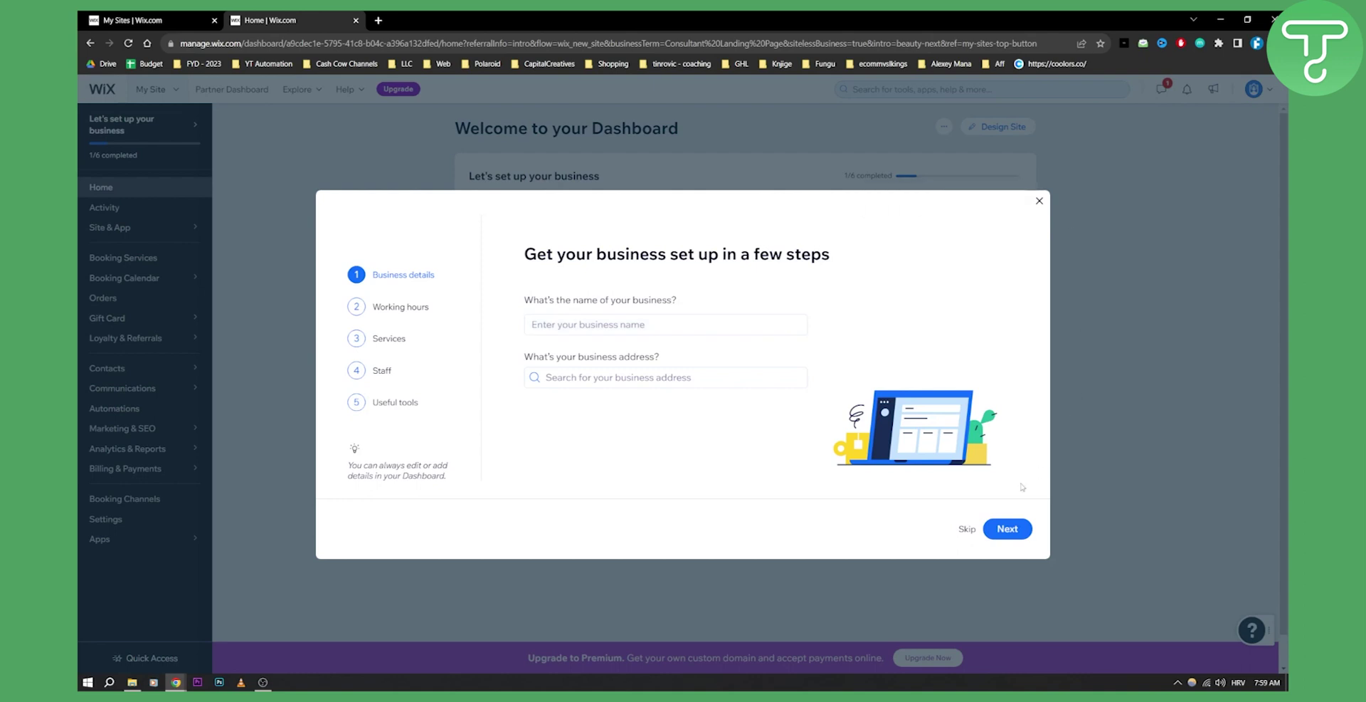
pyautogui.click(969, 529)
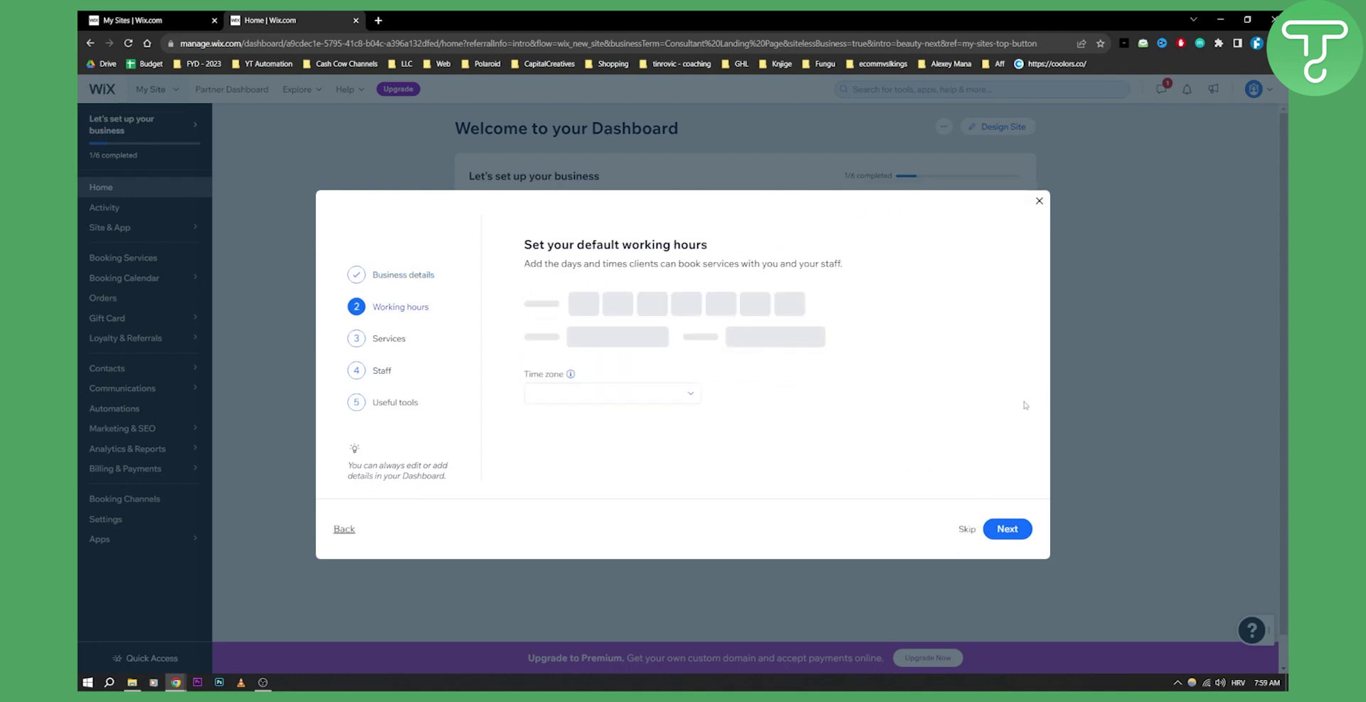
pyautogui.click(967, 529)
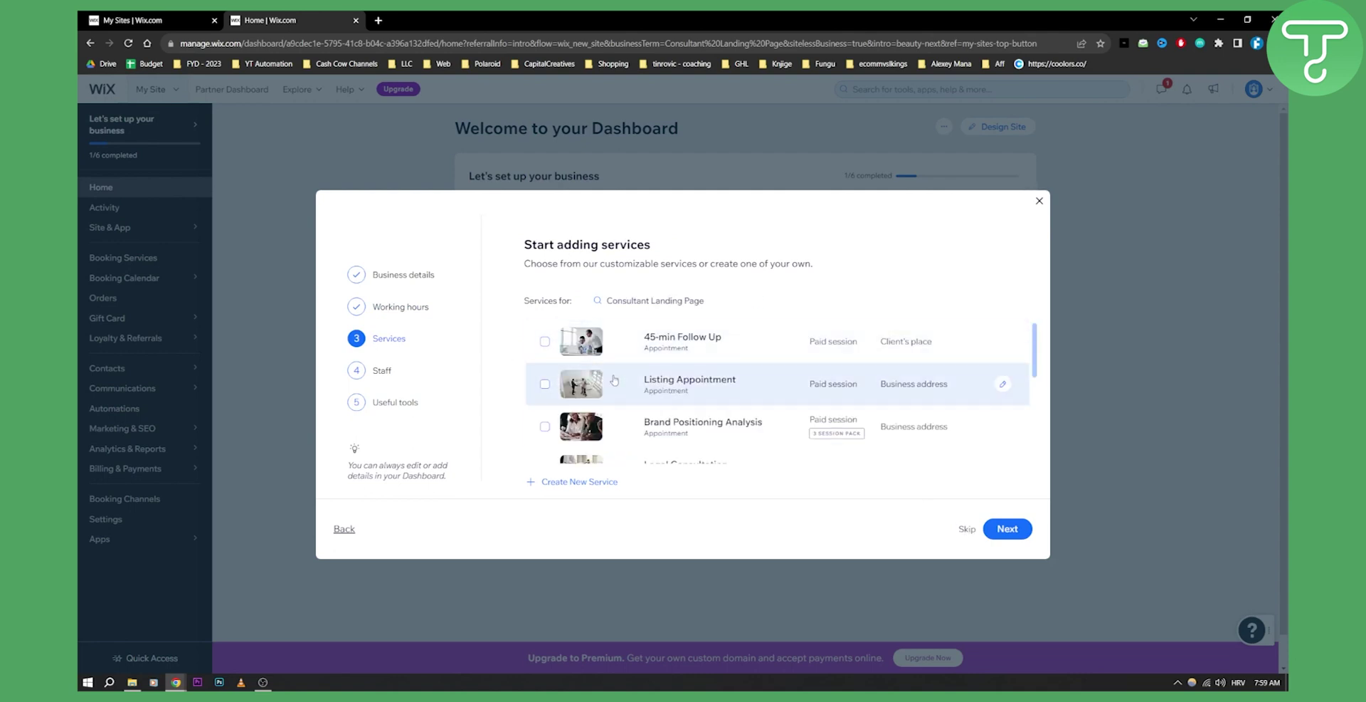
pyautogui.scroll(-3, 598, 399)
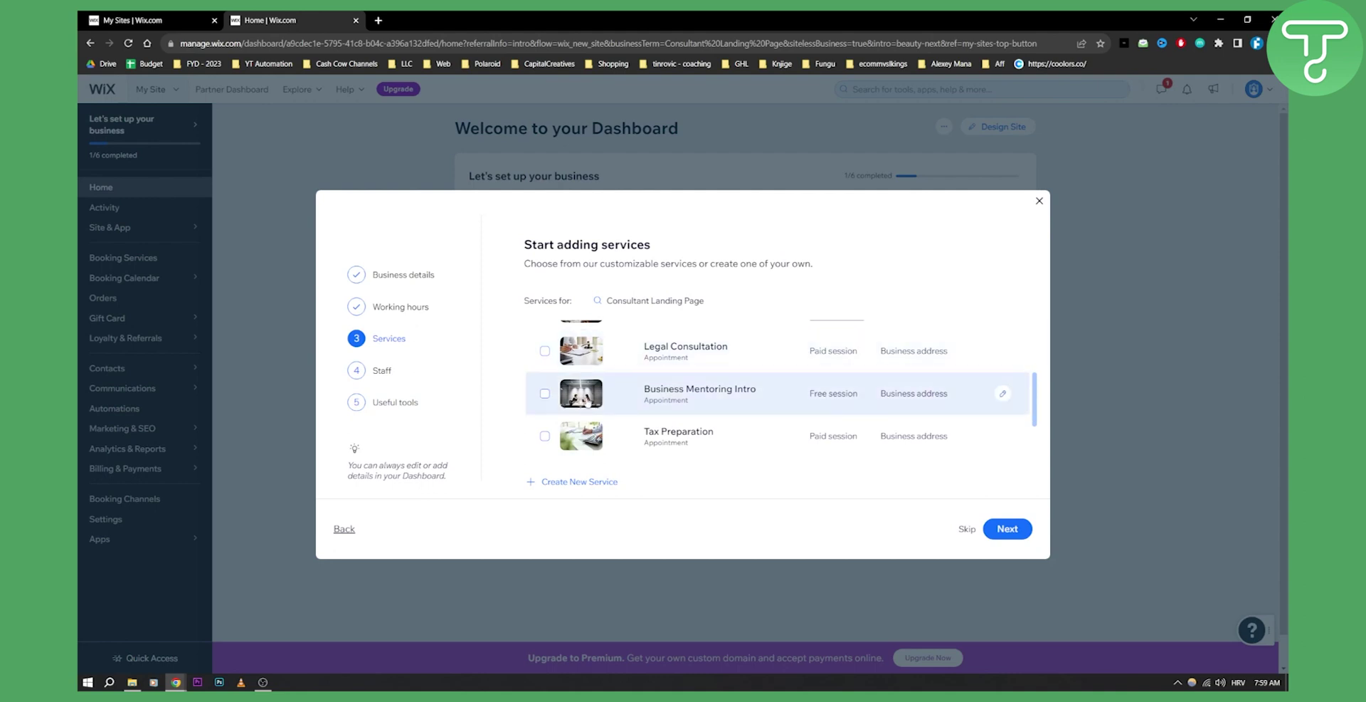
pyautogui.click(961, 530)
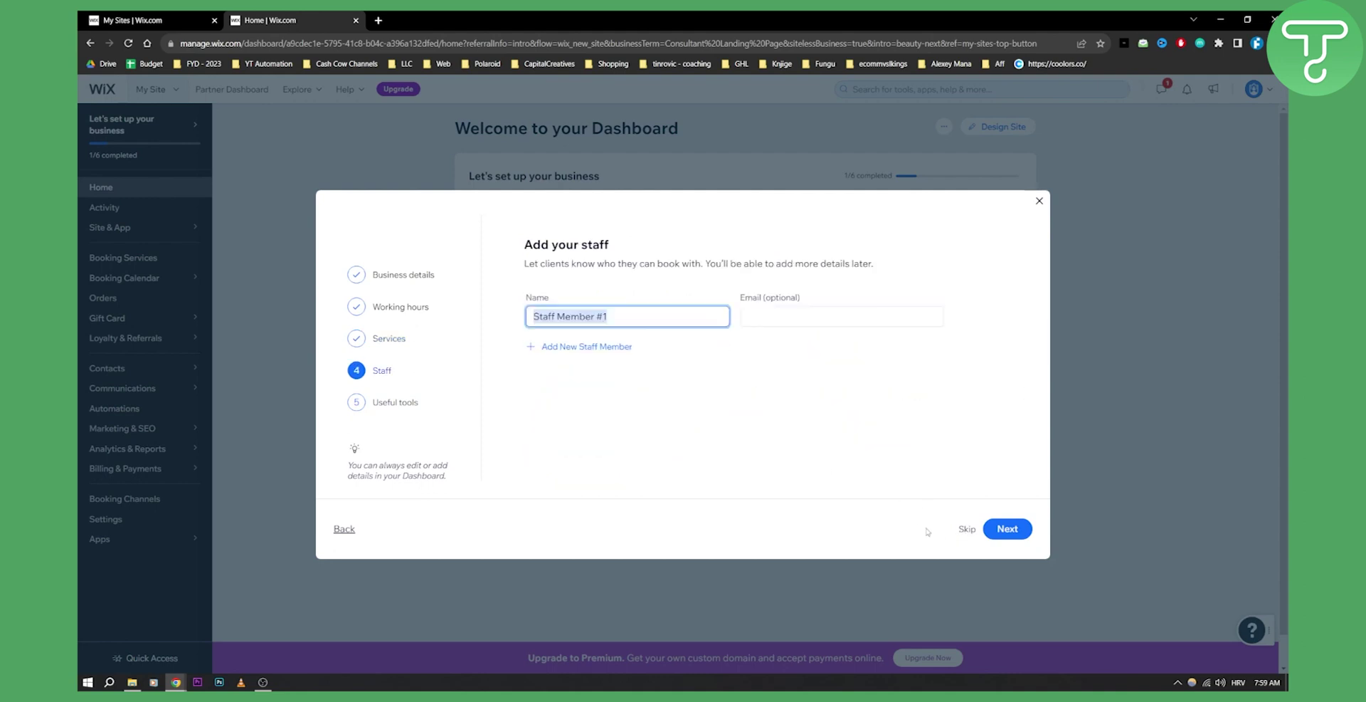
pyautogui.click(966, 529)
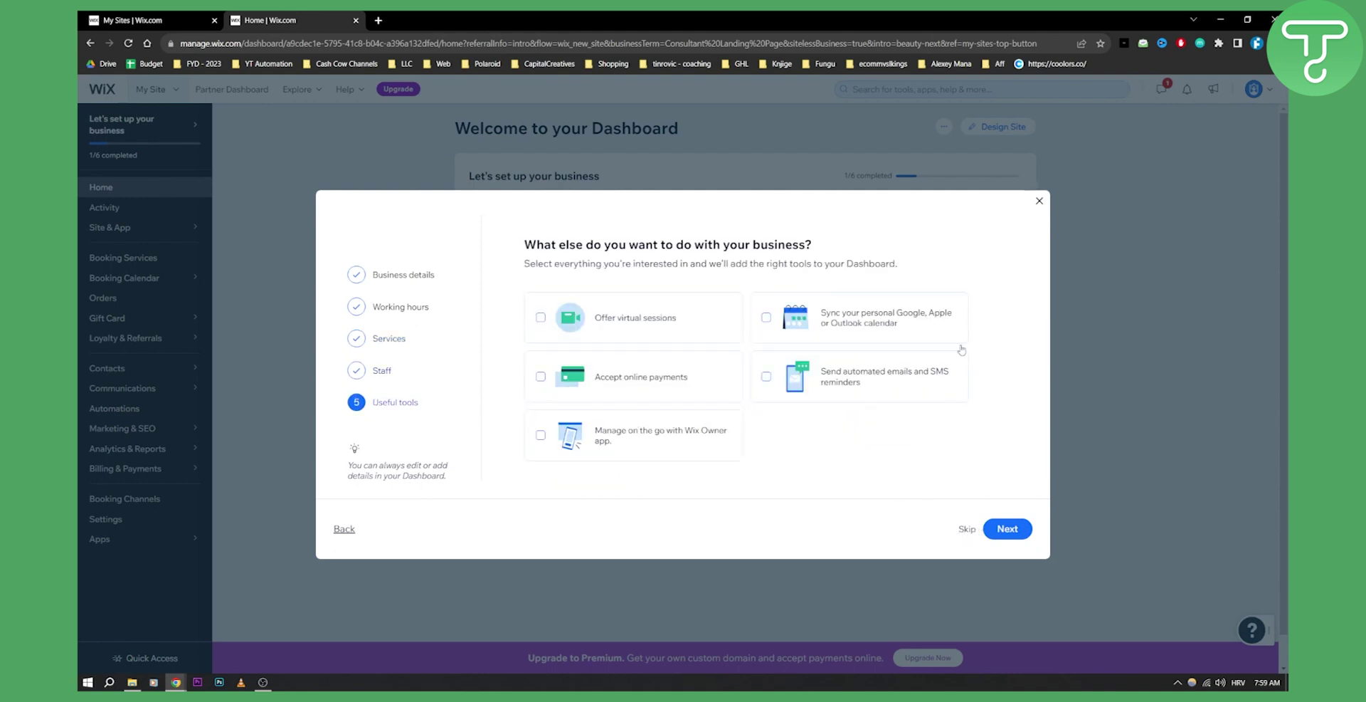
pyautogui.click(968, 530)
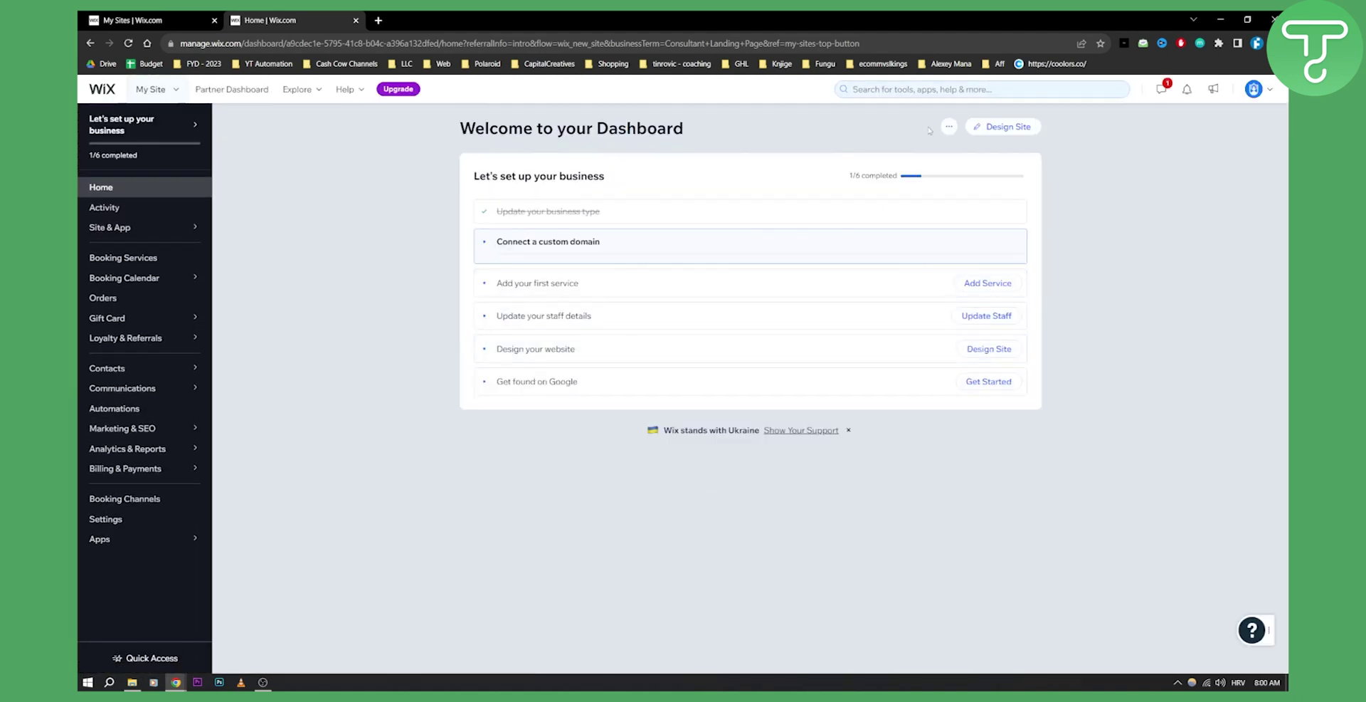
# Start designing the website from the dashboard's Design Site button.
pyautogui.click(993, 128)
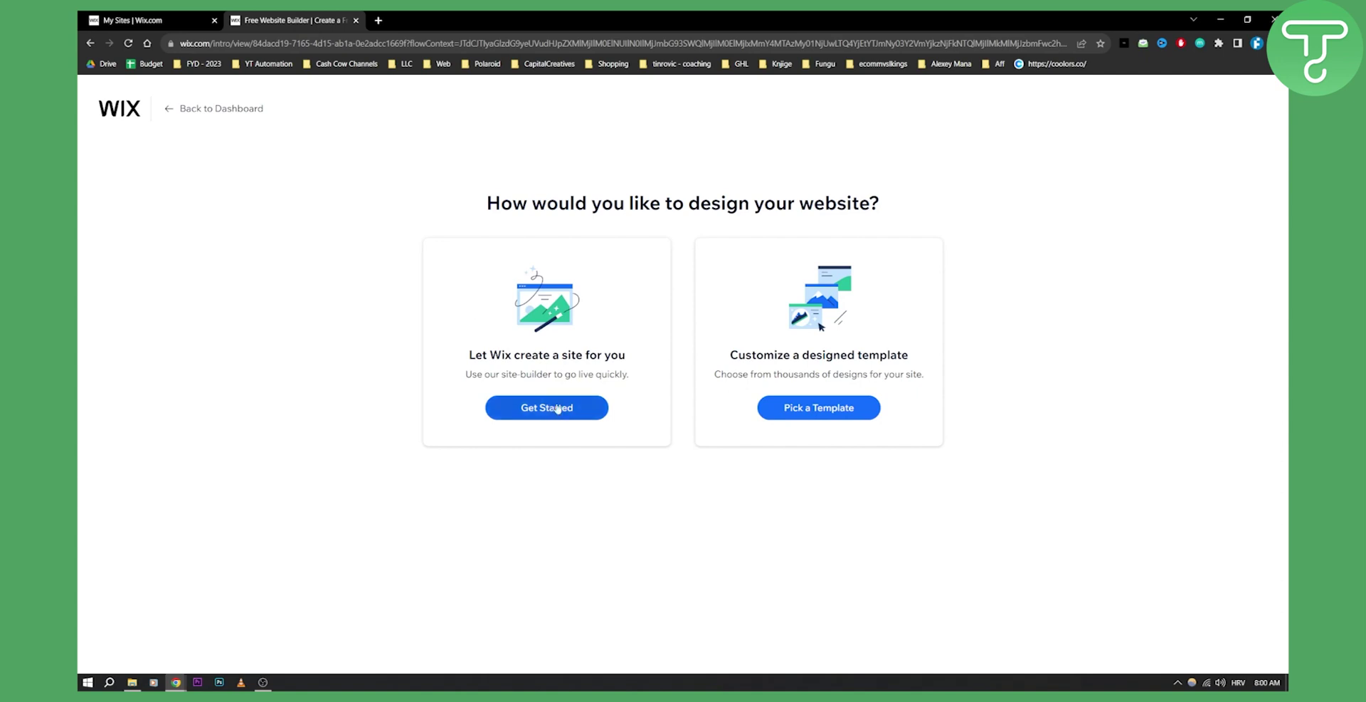
# Let Wix create the site, enter 'FYD Consulting' as the business name, and continue.
pyautogui.click(527, 411)
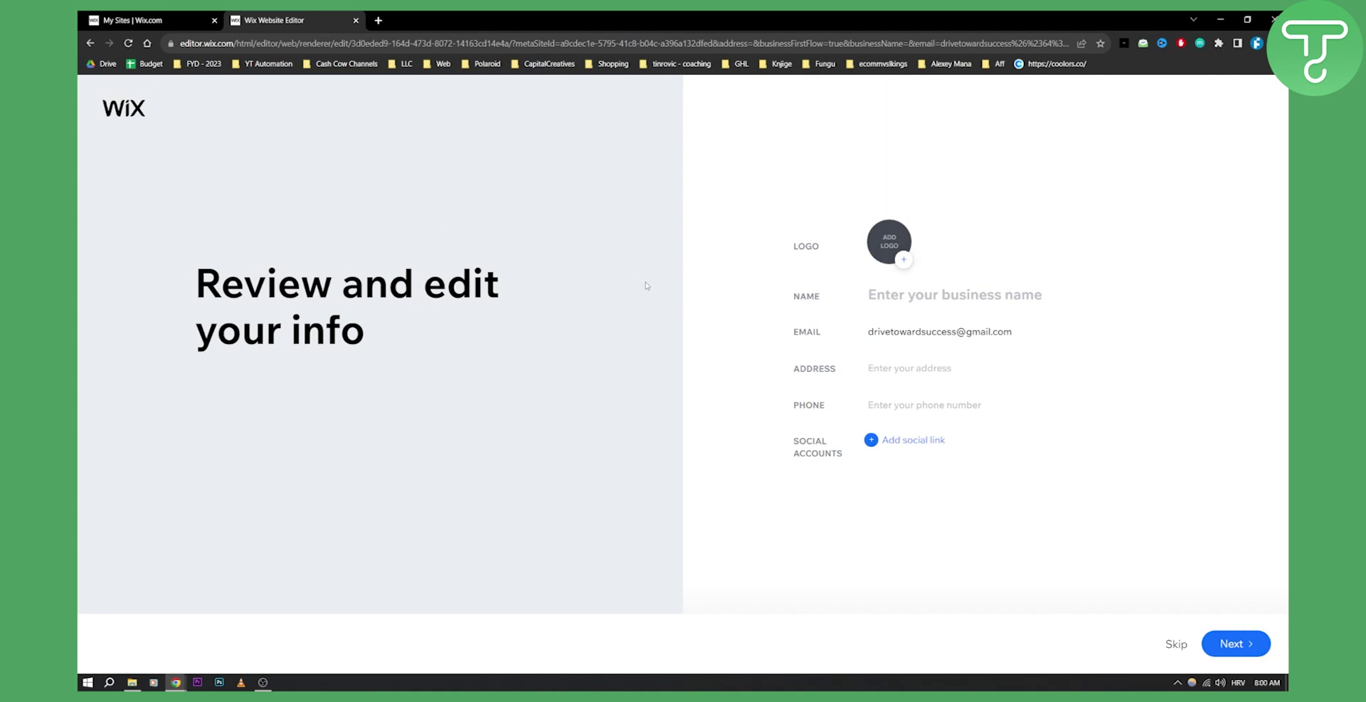
pyautogui.click(975, 296)
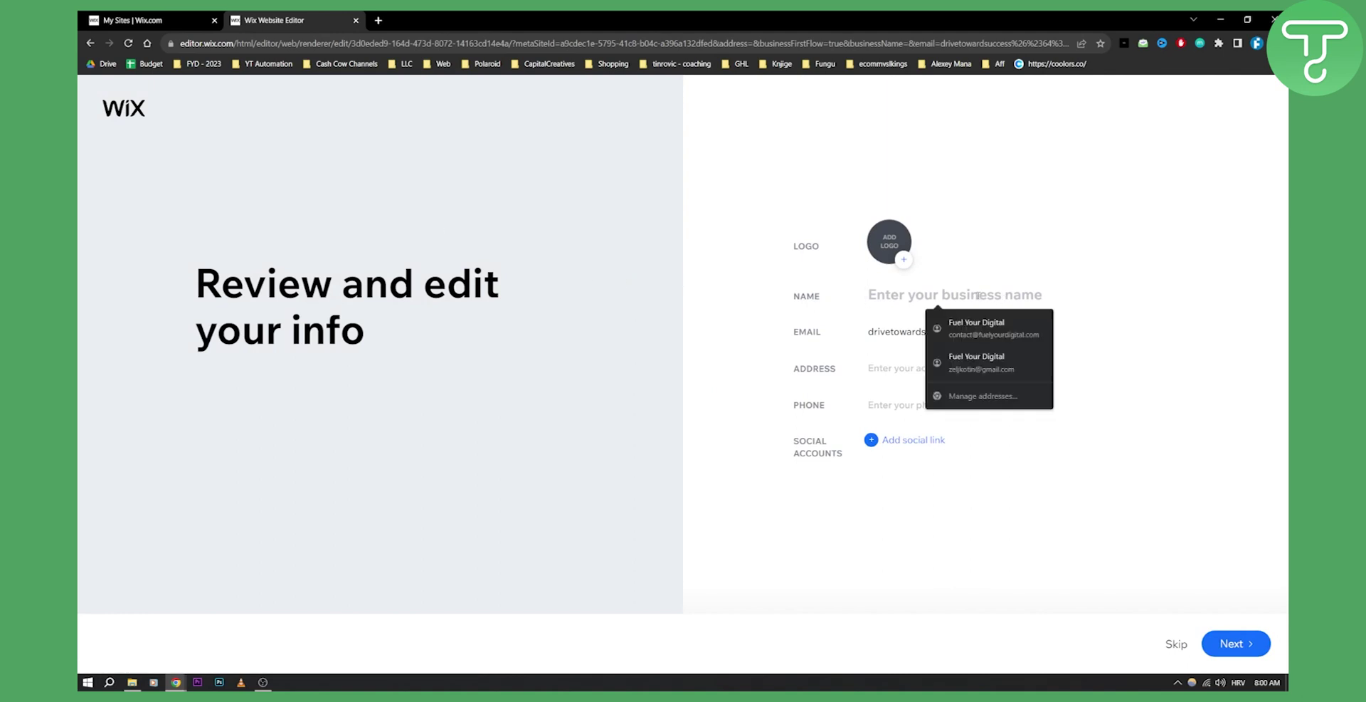
pyautogui.write('FYD C')
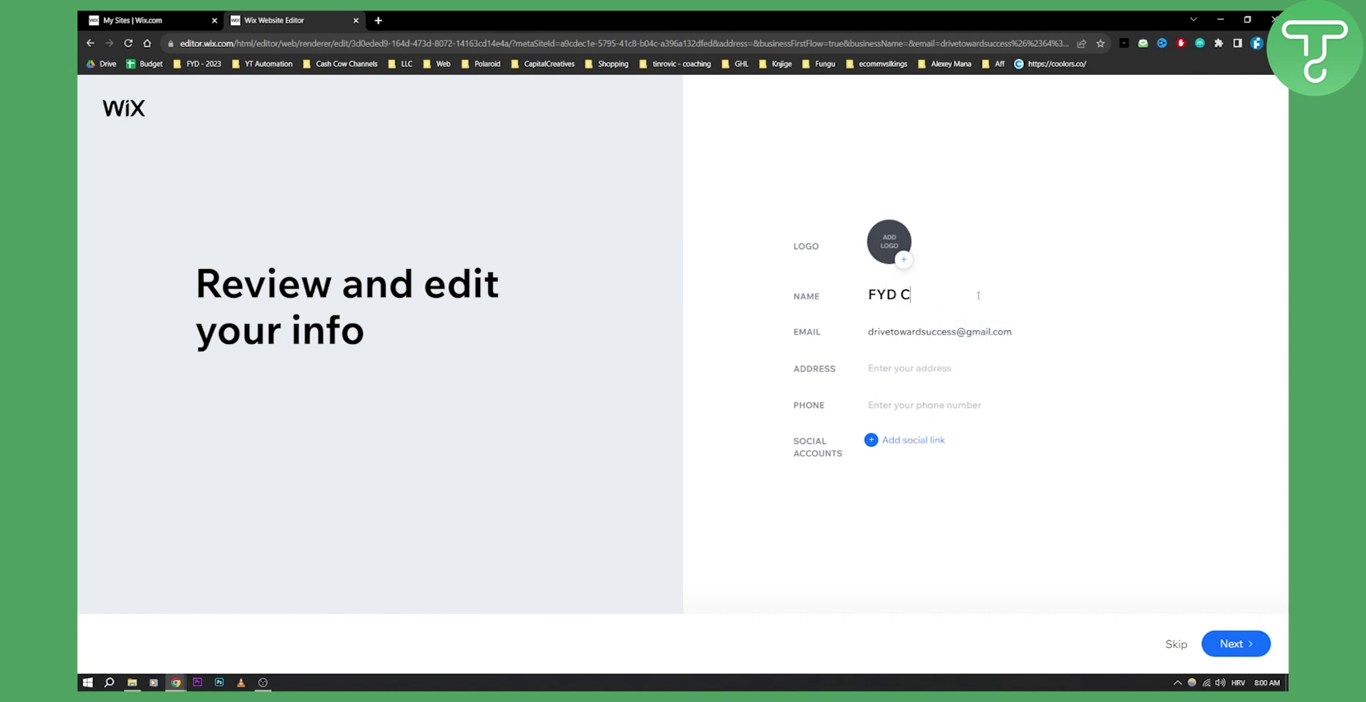
pyautogui.write('onsulting')
pyautogui.click(1232, 645)
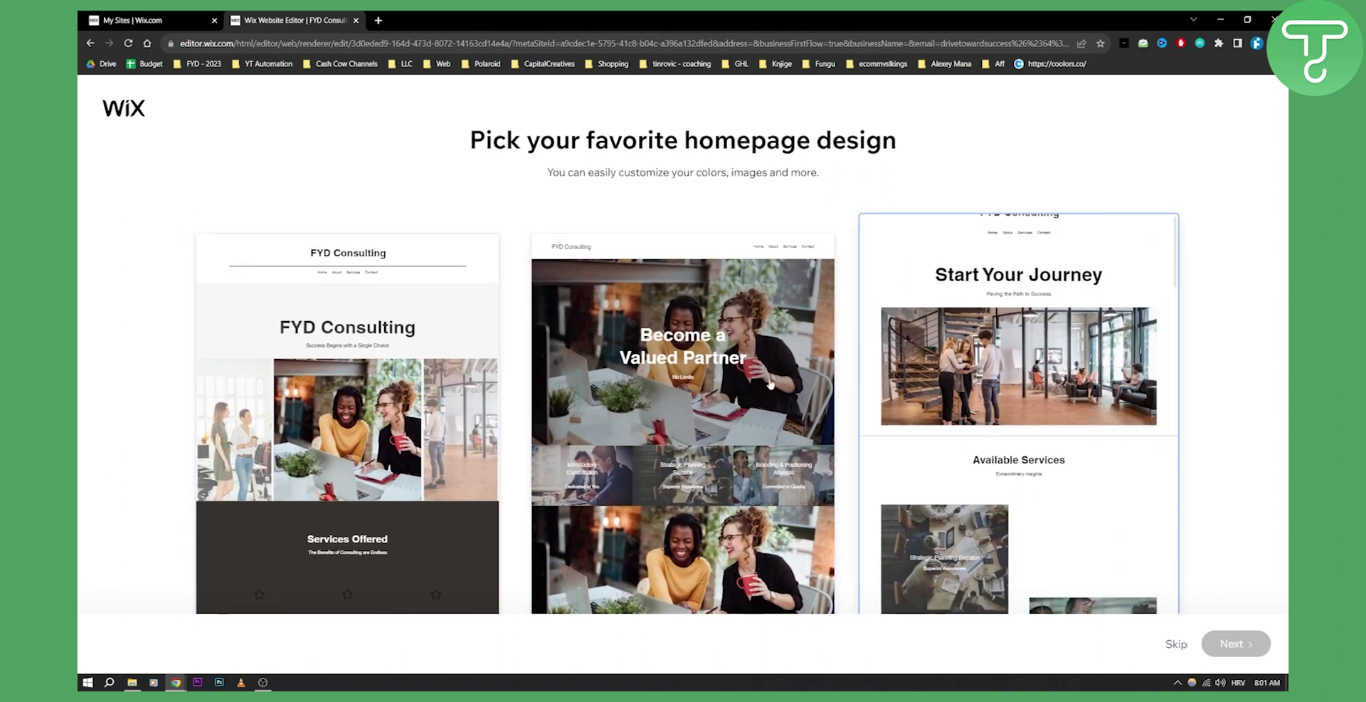
# Pick the Become a Valued Partner homepage, add the Features page, and build the site.
pyautogui.click(674, 407)
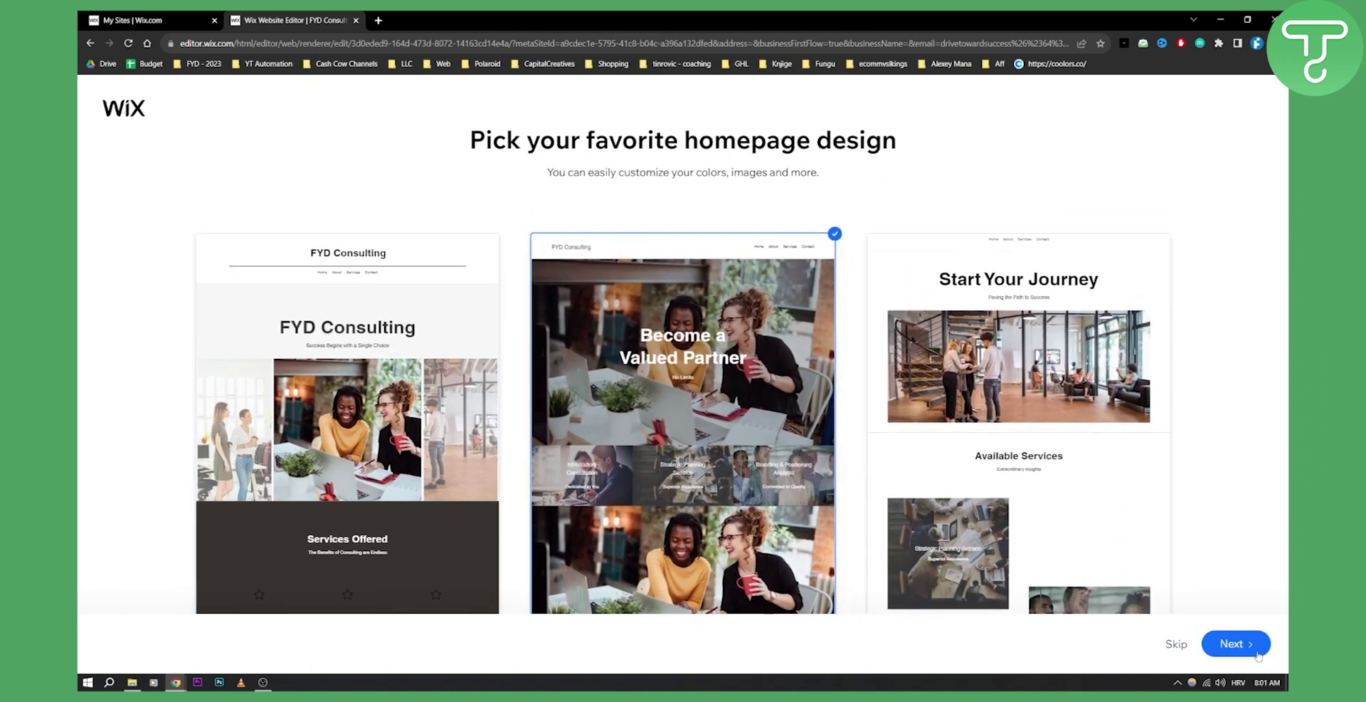
pyautogui.click(1250, 646)
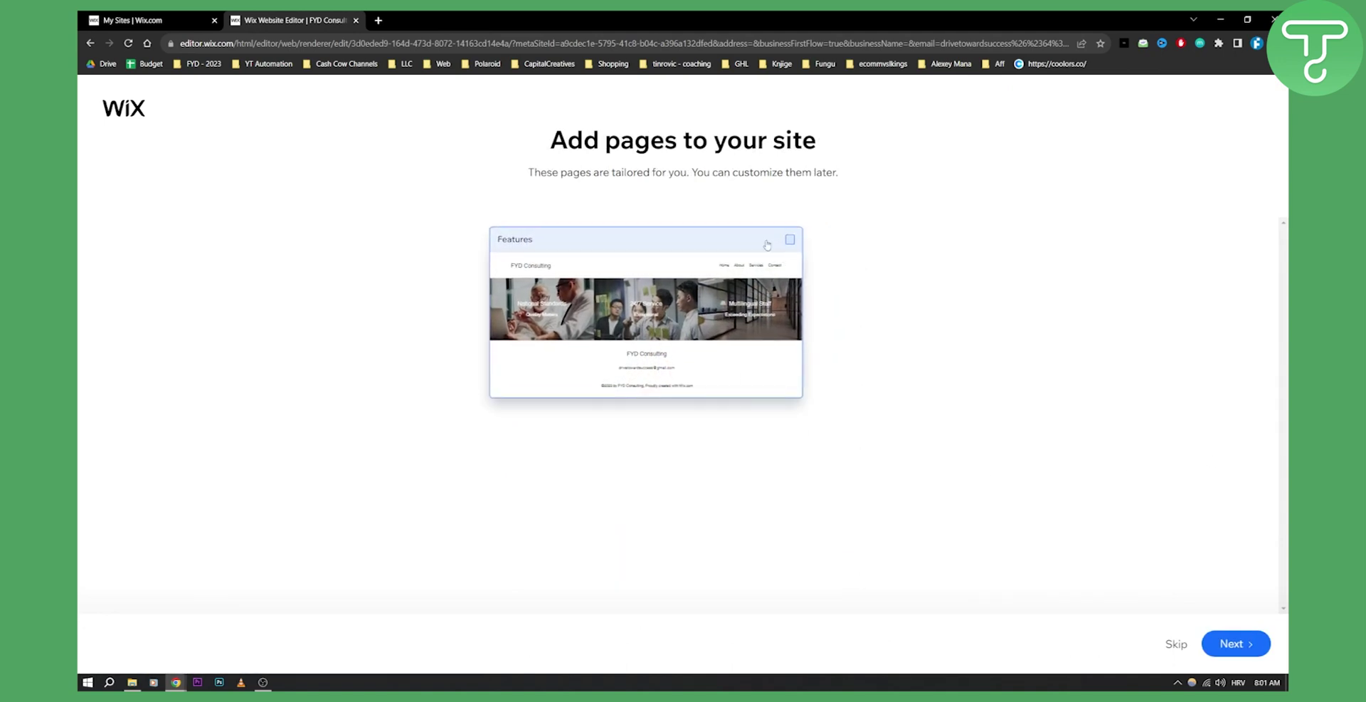
pyautogui.click(648, 247)
pyautogui.click(1240, 651)
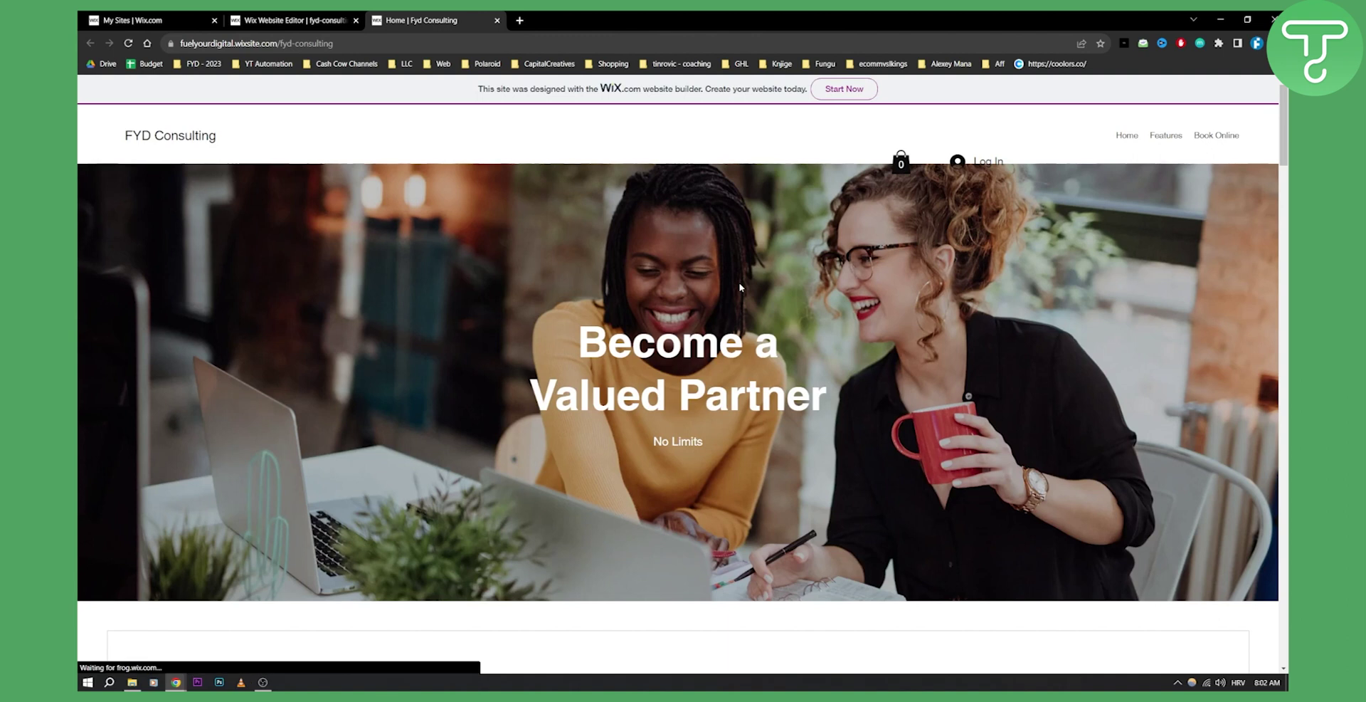
# Scroll through the live FYD Consulting homepage, then open the site in the Wix Editor.
pyautogui.scroll(-2, 740, 290)
pyautogui.scroll(-8, 724, 287)
pyautogui.scroll(-6, 724, 287)
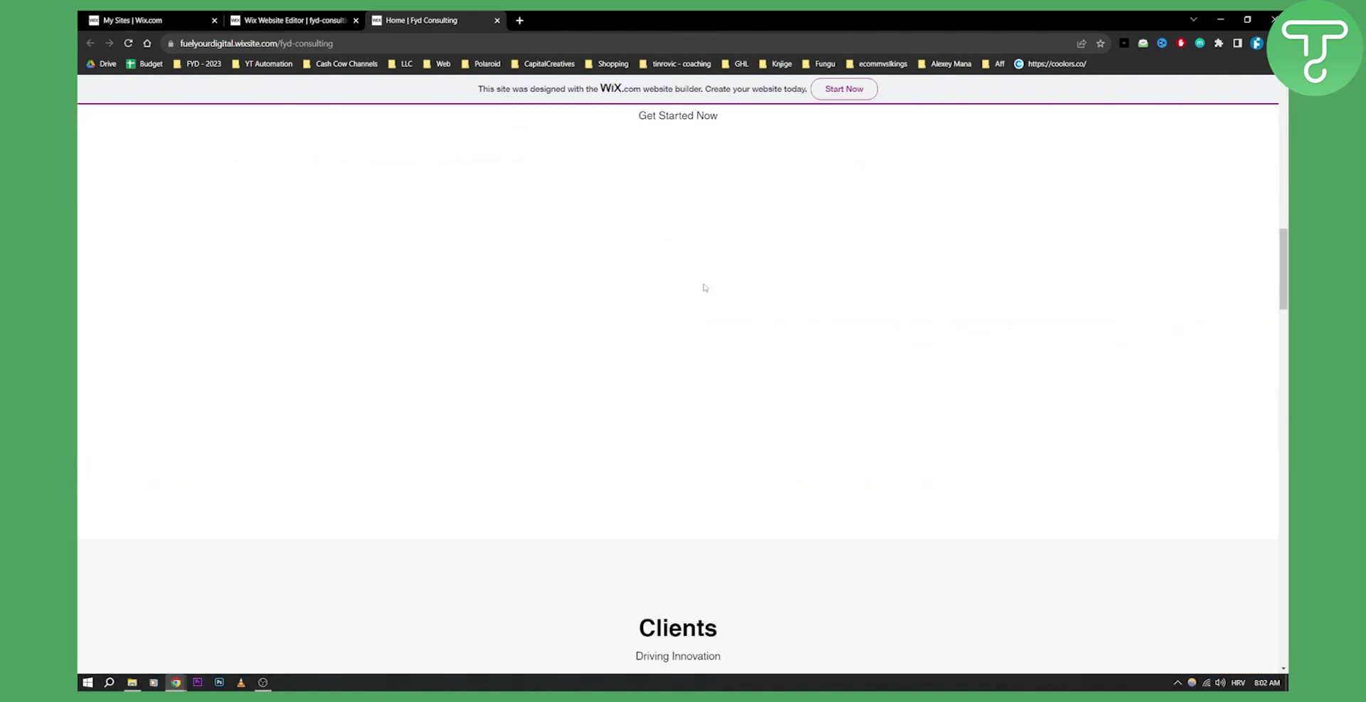
pyautogui.scroll(5, 714, 272)
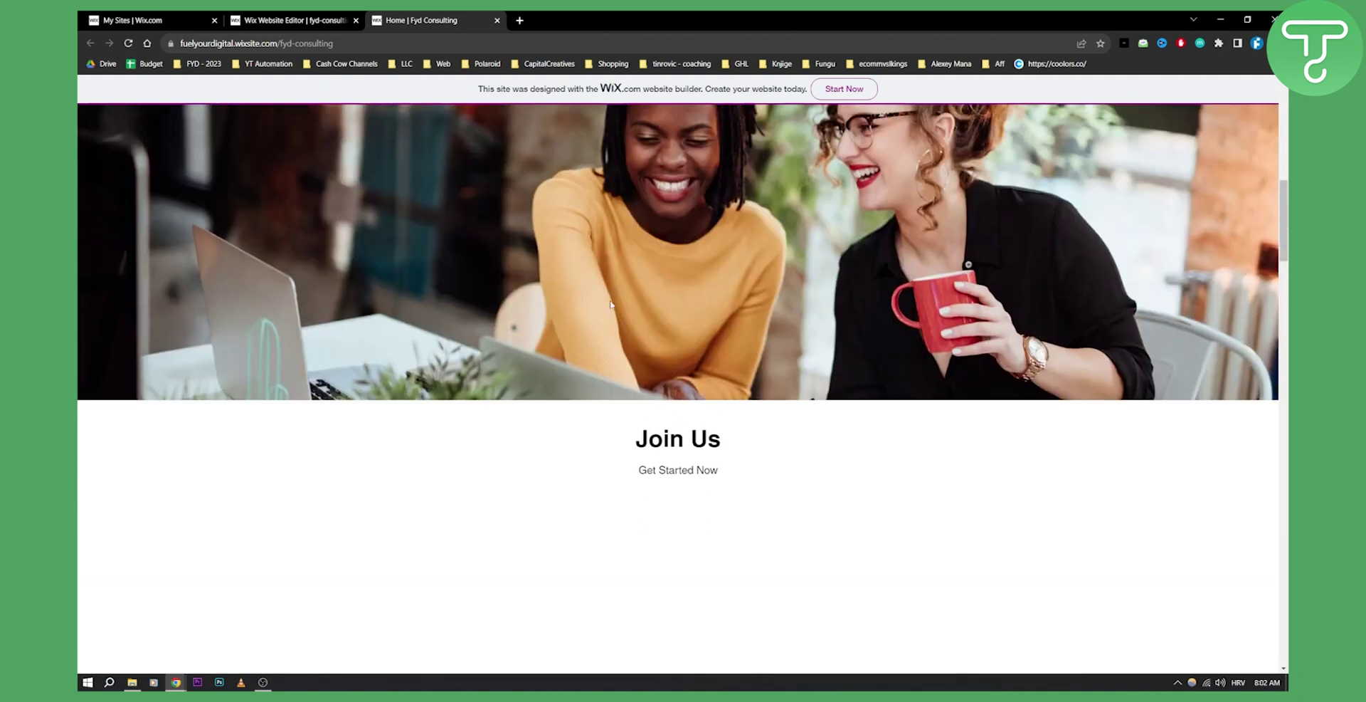
pyautogui.scroll(10, 617, 302)
pyautogui.click(292, 20)
pyautogui.click(407, 390)
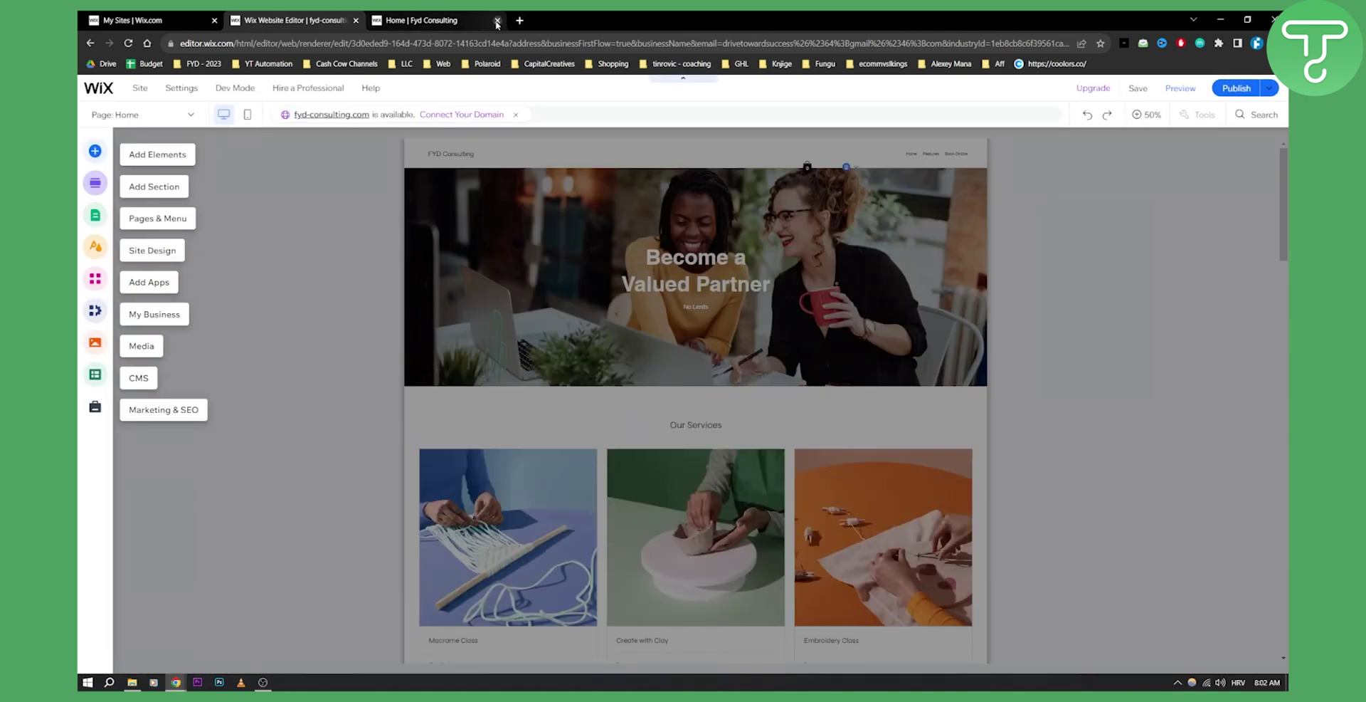
# Close the live site tab, preview Welcome section quick edit, then quick-edit the header.
pyautogui.click(497, 20)
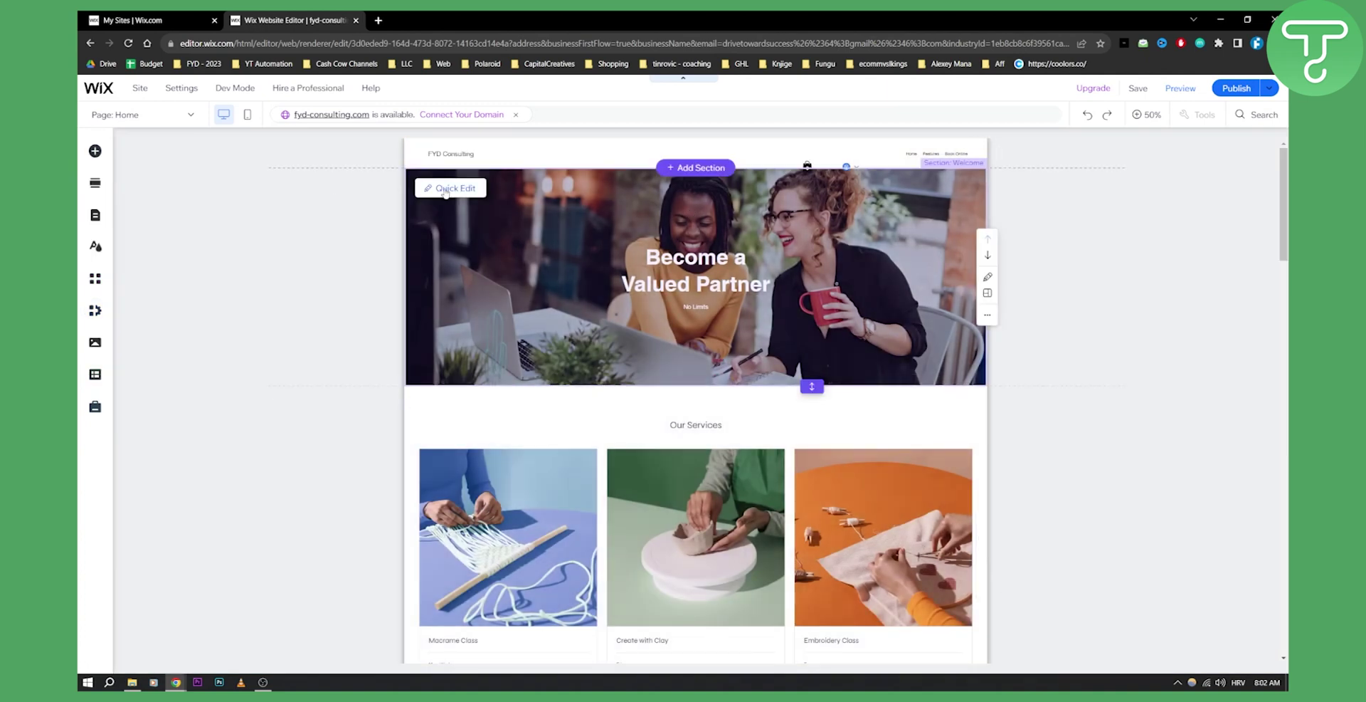
pyautogui.click(446, 188)
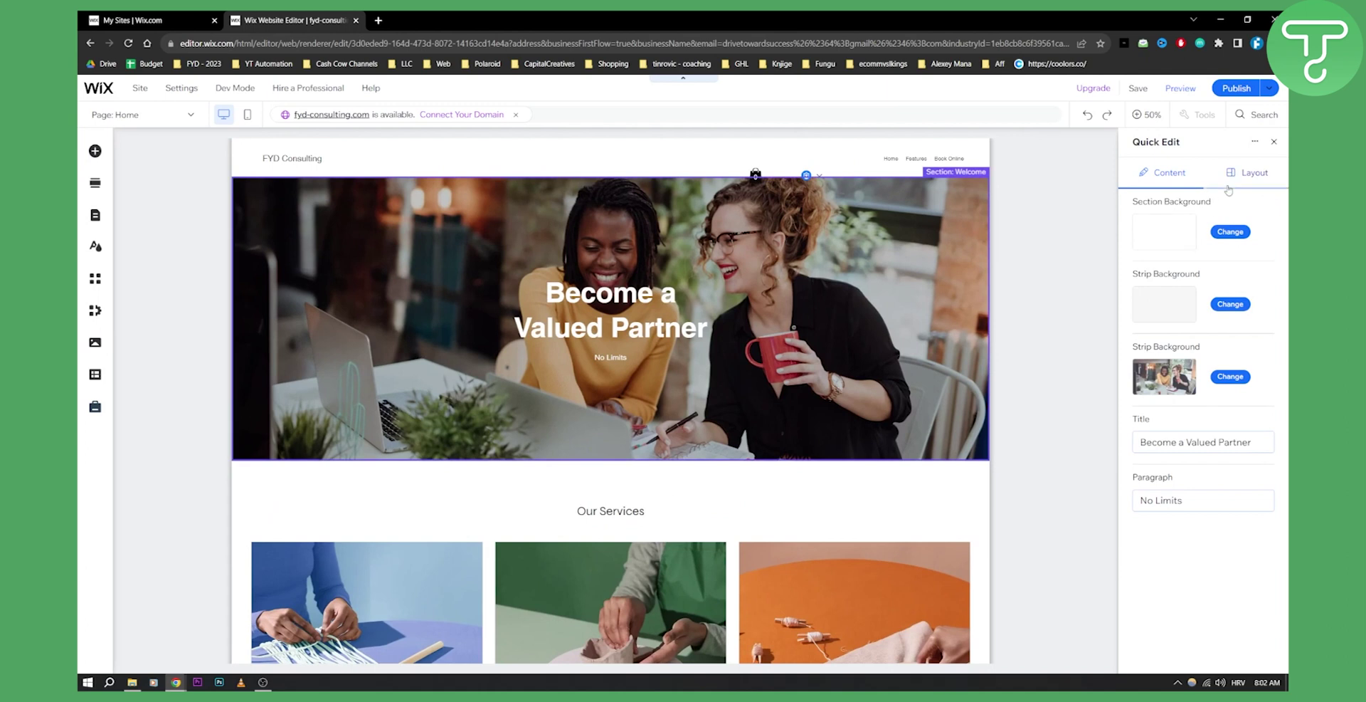
pyautogui.click(1274, 142)
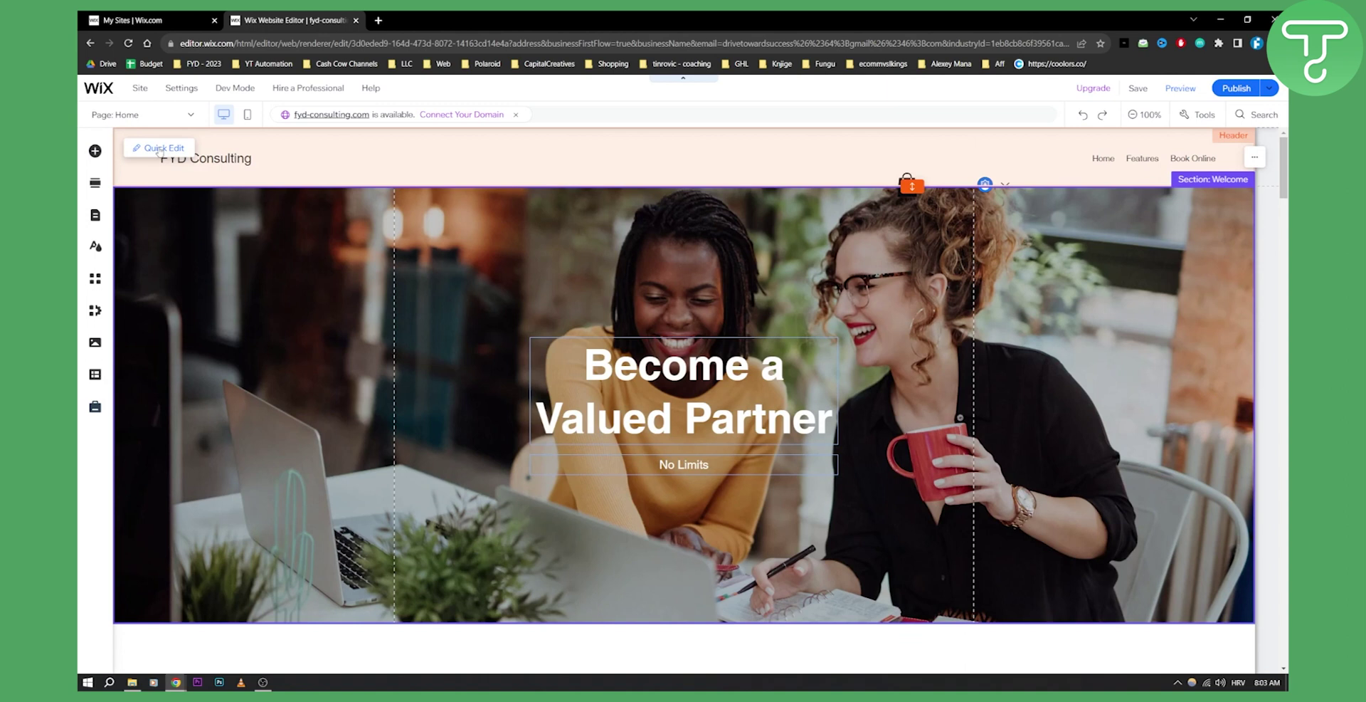
pyautogui.click(159, 148)
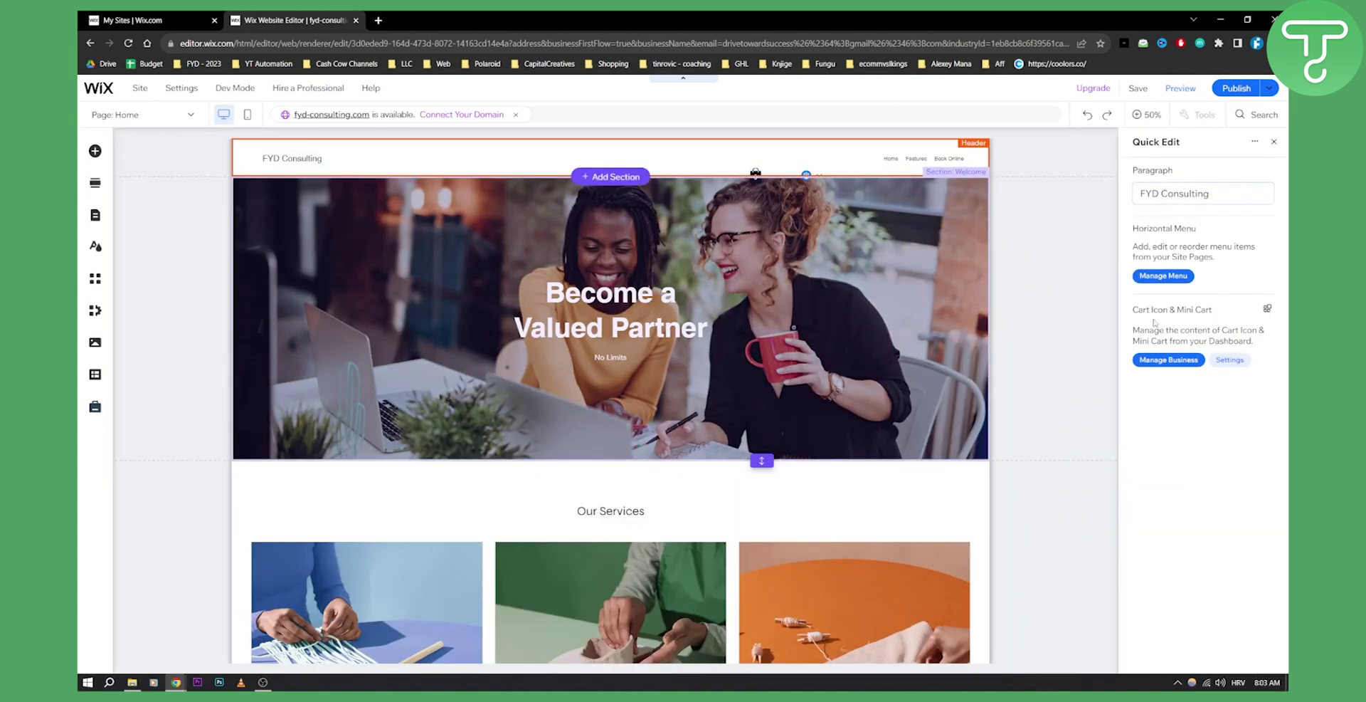
# Review the Cart Icon & Mini Cart settings, then close them.
pyautogui.click(1222, 364)
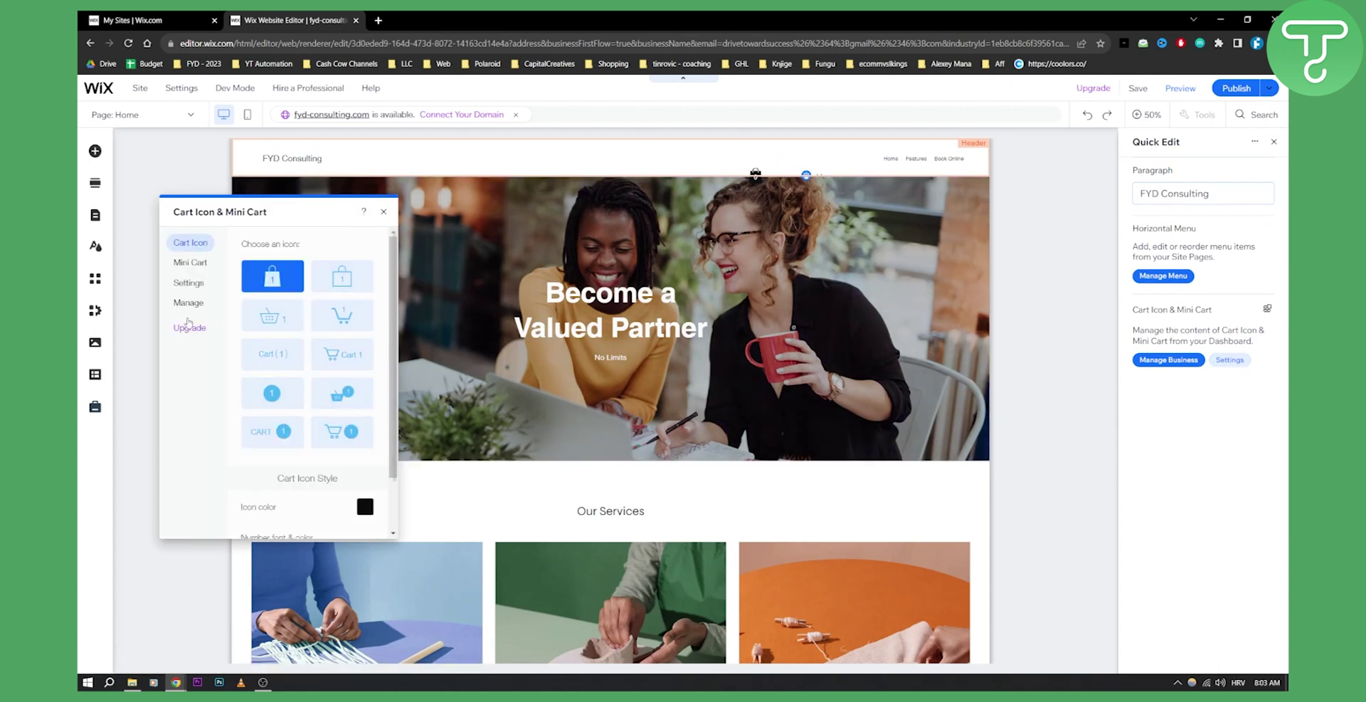
pyautogui.scroll(-2, 292, 498)
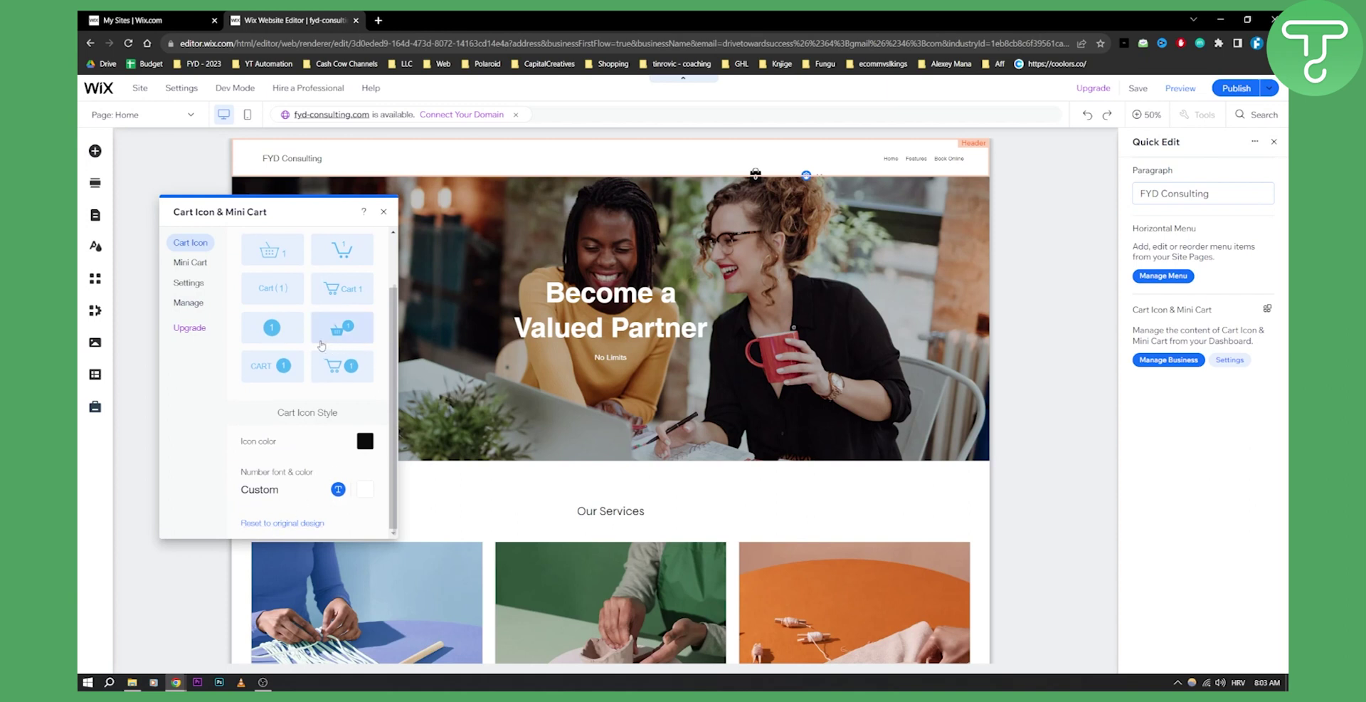
pyautogui.click(384, 212)
# Bring up the Book a Service section's quick edit options.
pyautogui.scroll(-10, 806, 494)
pyautogui.scroll(-7, 806, 494)
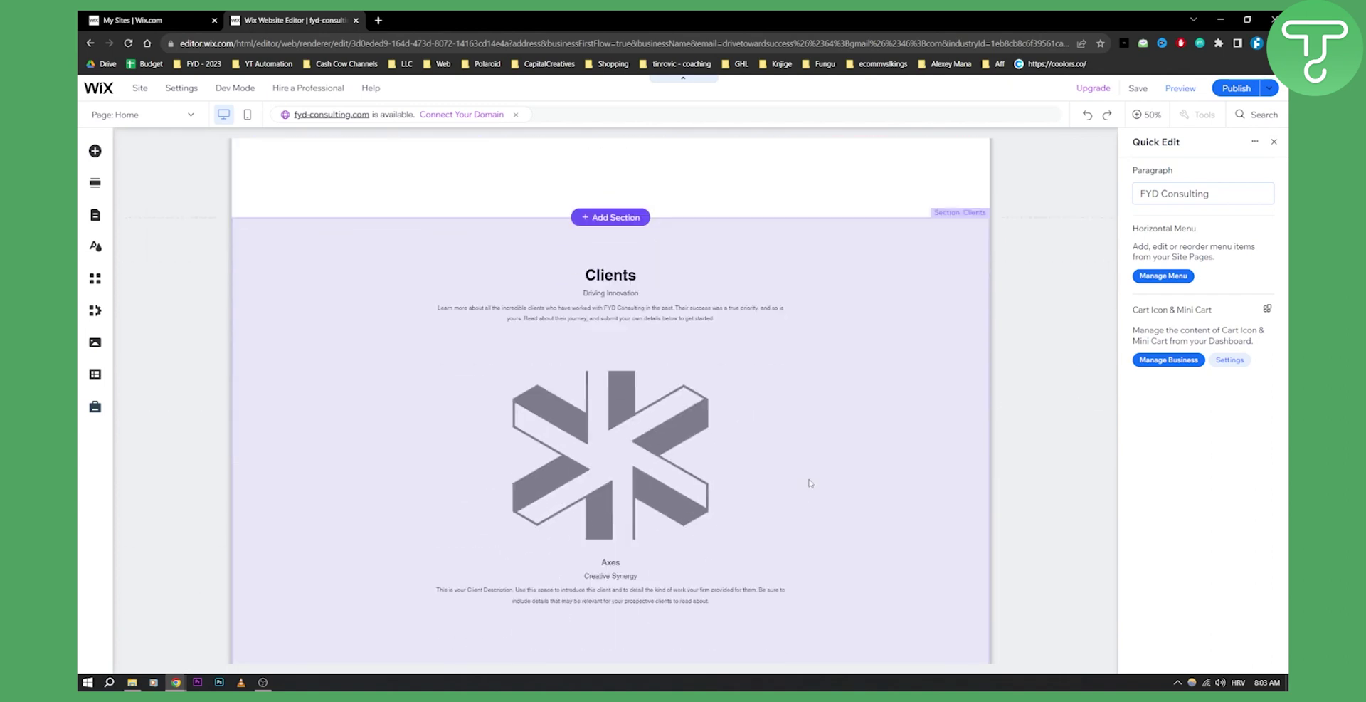
pyautogui.scroll(17, 1066, 539)
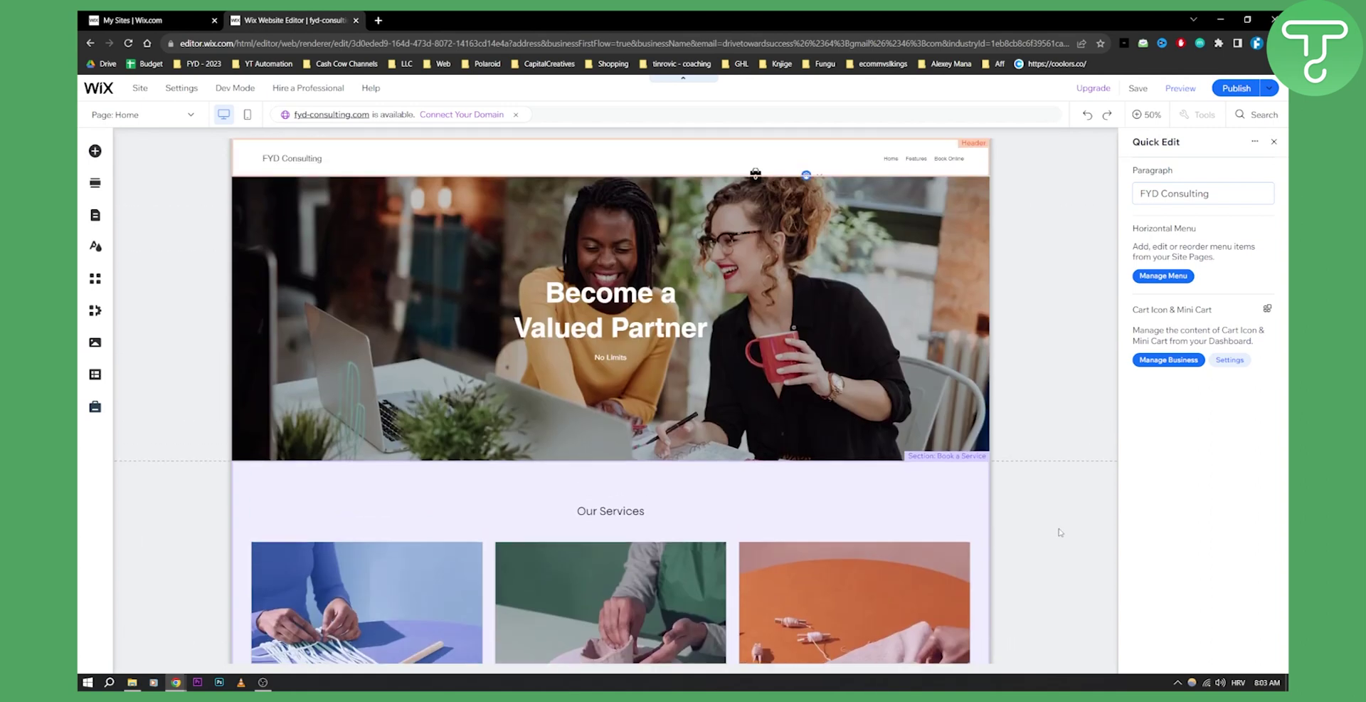
pyautogui.rightClick(1060, 533)
pyautogui.click(1072, 528)
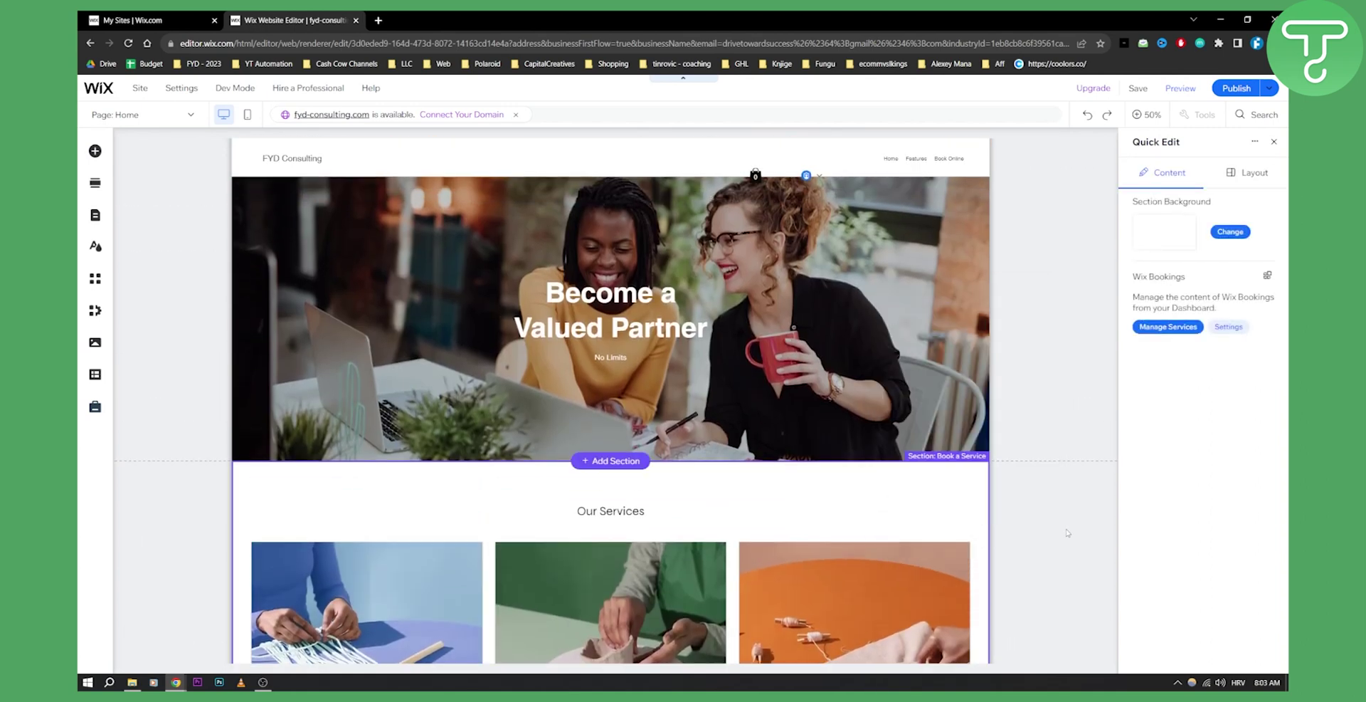